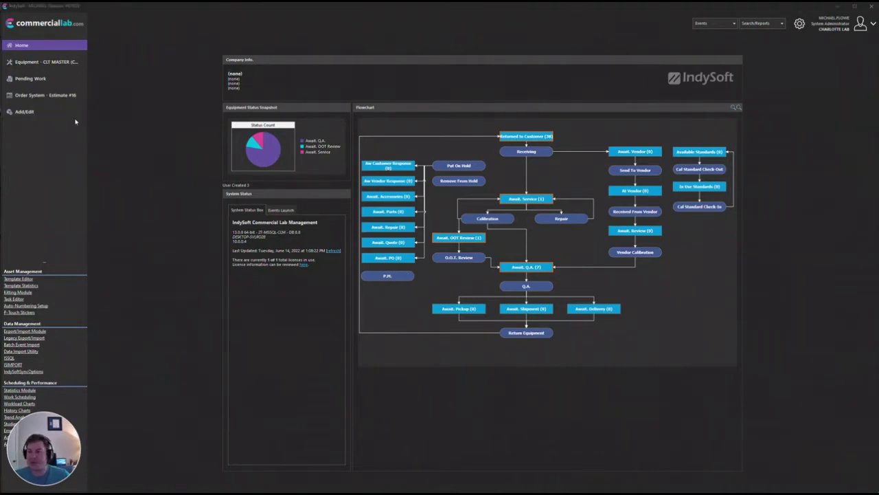
Step: Open ABC COMPANY's record from the system-wide Companies list
left_click(30, 112)
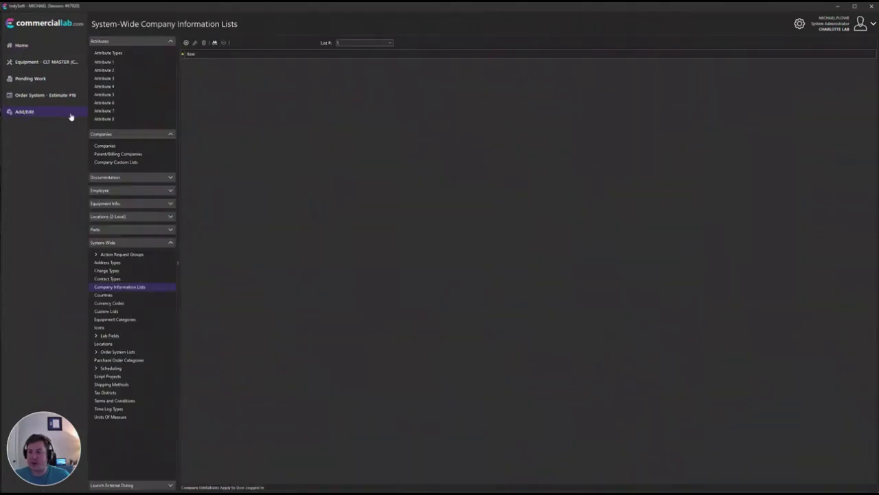
left_click(112, 145)
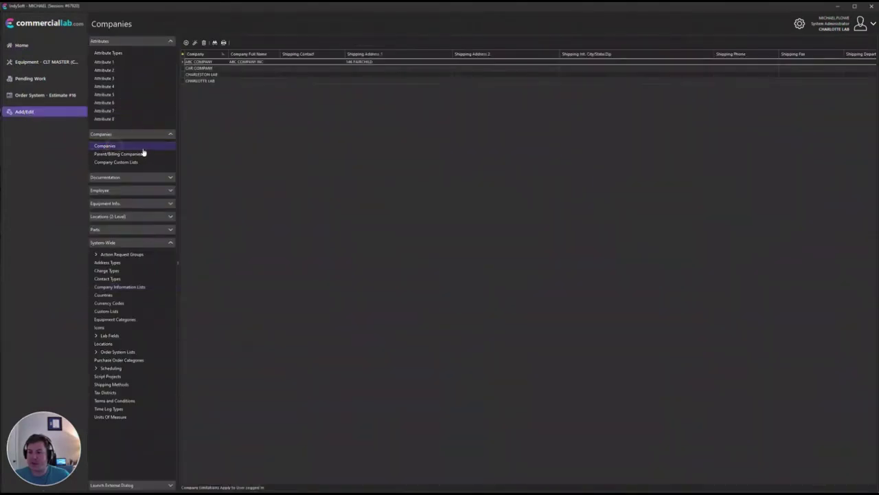
left_click(212, 62)
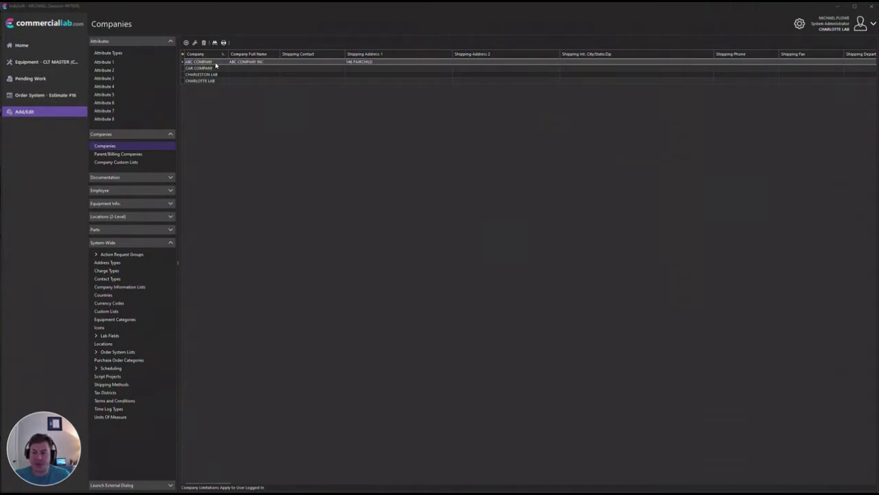
double_click(214, 63)
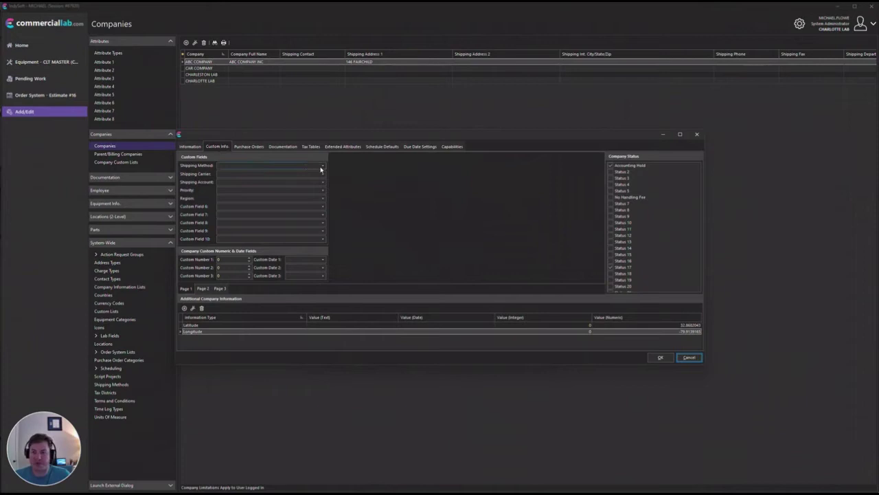
Step: Check that the Shipping Method drop-down on Custom Info has no choices
left_click(324, 166)
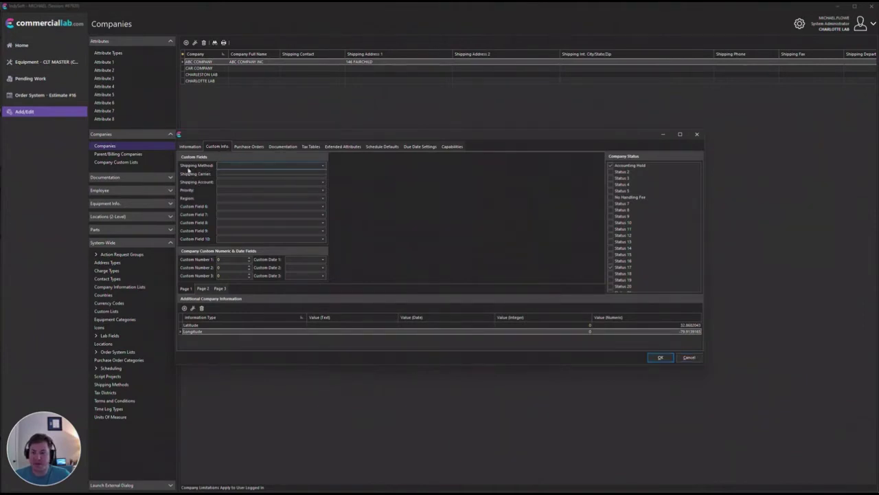
left_click(288, 166)
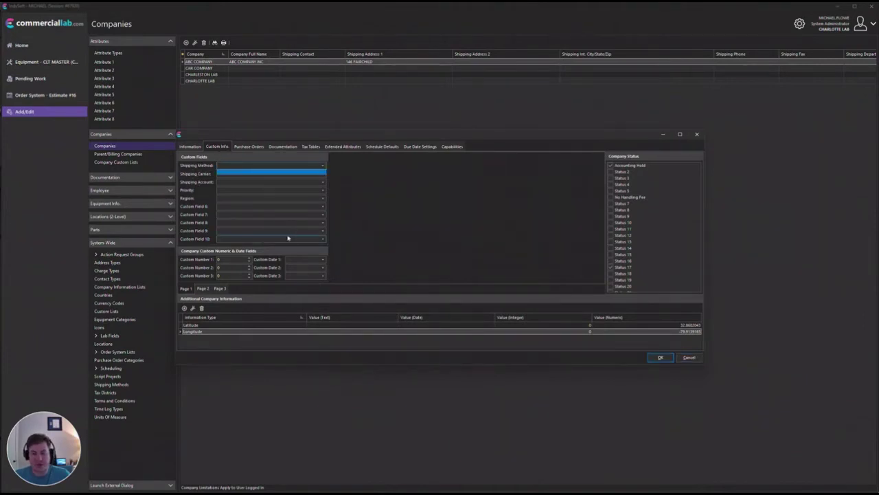
left_click(227, 176)
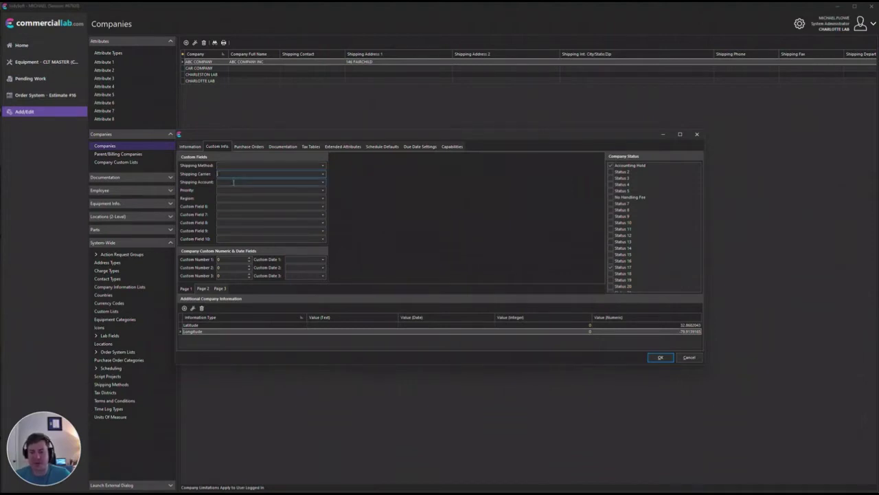
left_click(234, 182)
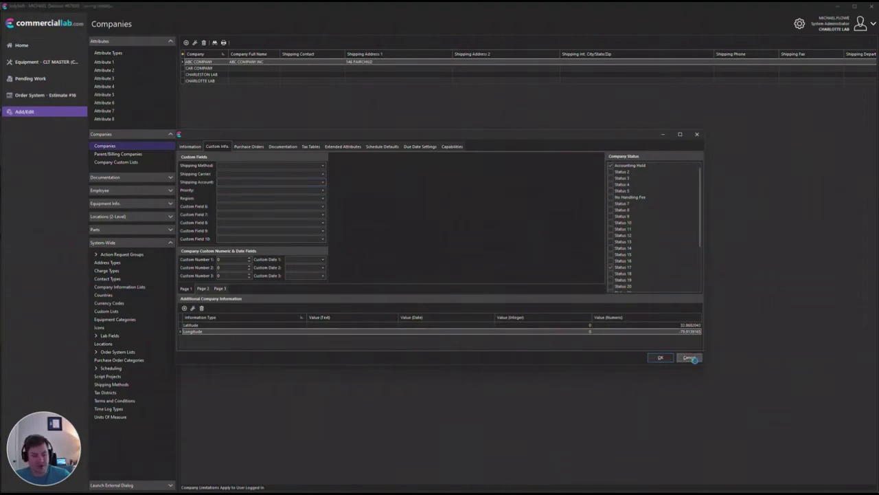
Step: Close the company without saving and bring up Company Information List # 1
left_click(689, 357)
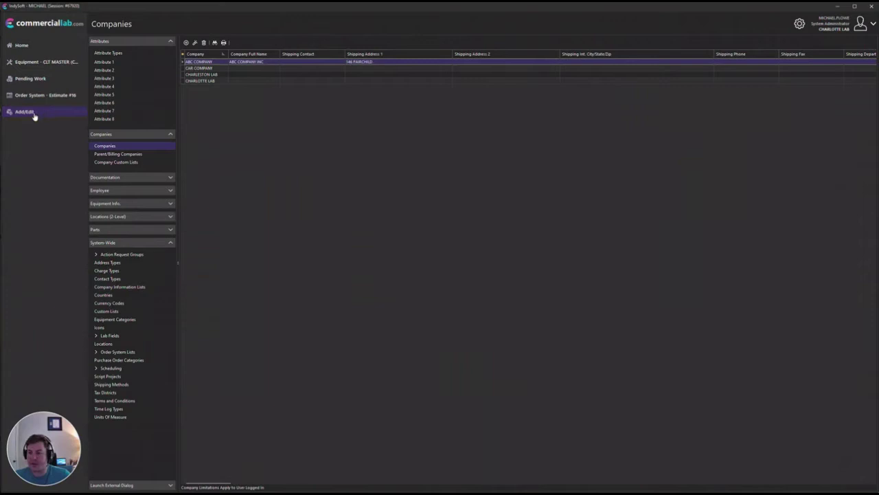
left_click(123, 243)
left_click(157, 244)
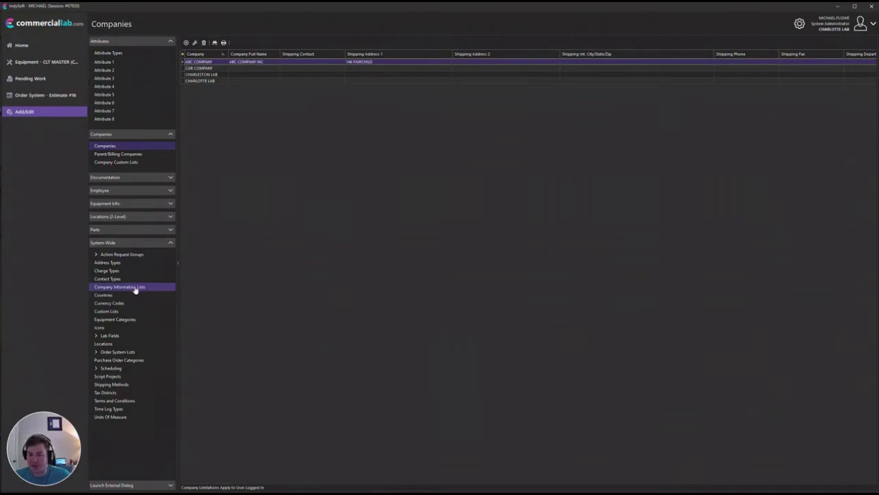
left_click(101, 289)
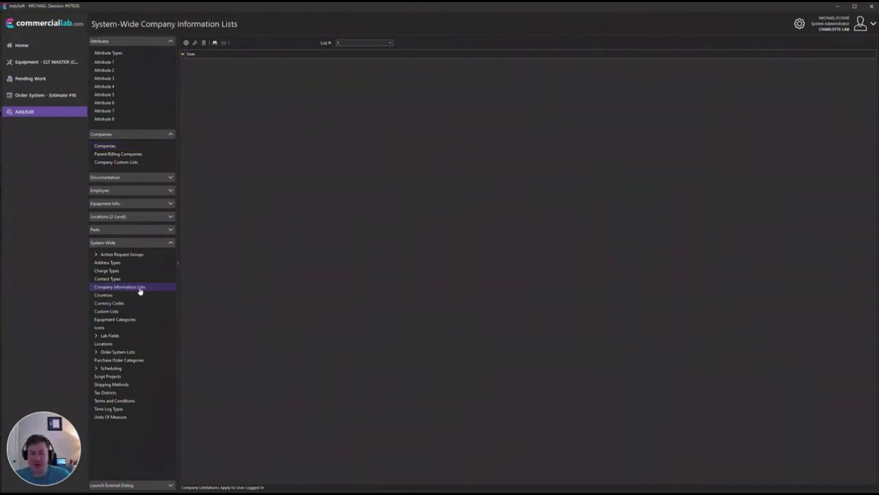
left_click(389, 42)
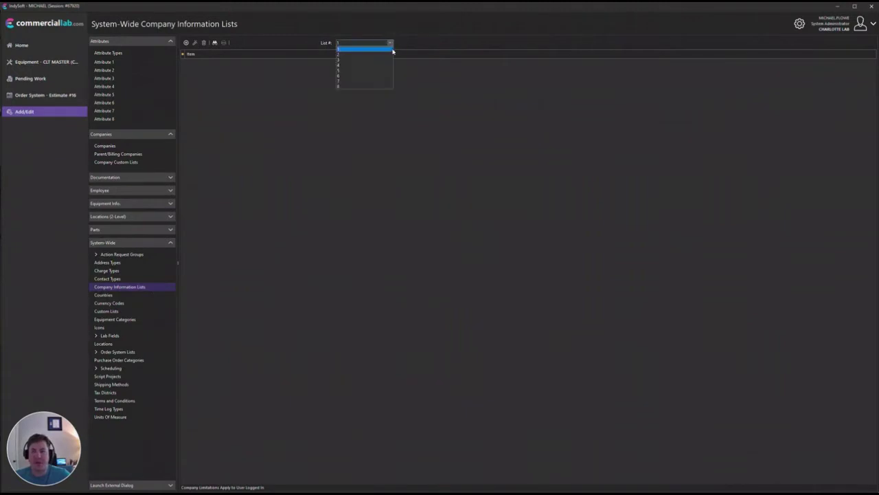
scroll(381, 68, "down", 6)
scroll(380, 69, "up", 6)
left_click(354, 50)
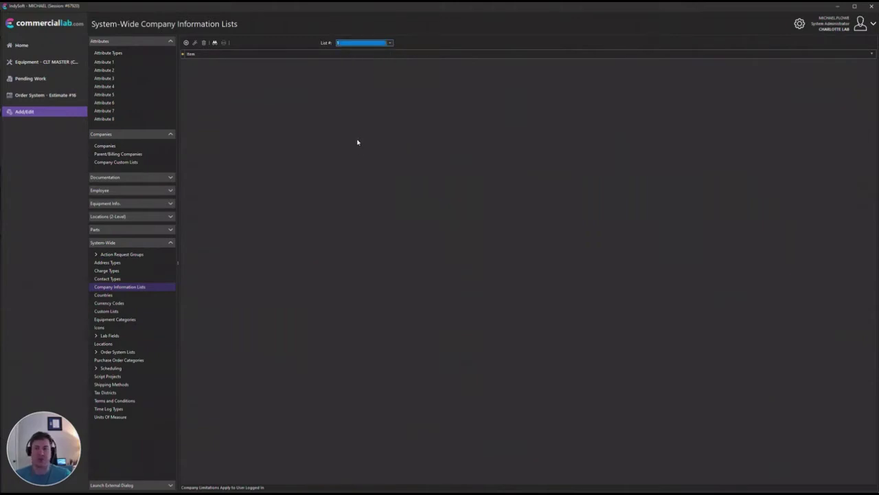
Step: Add Ground and Next Day Air as items in list 1
left_click(186, 42)
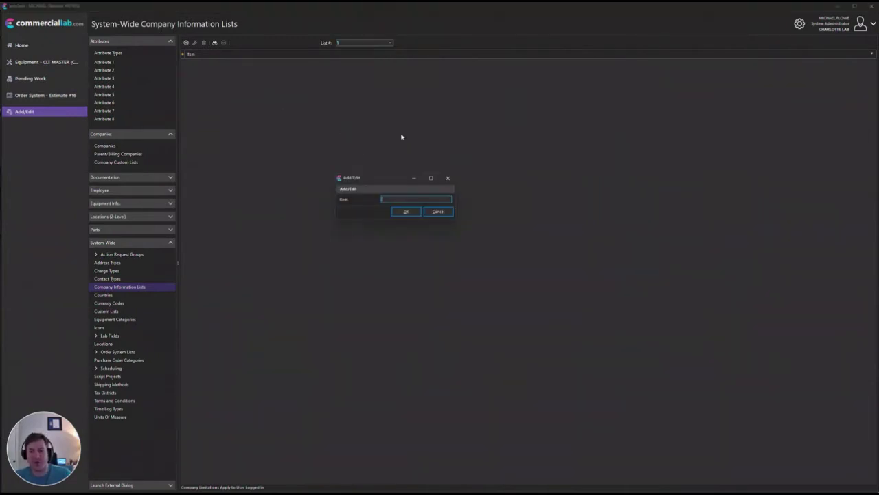
left_click(406, 200)
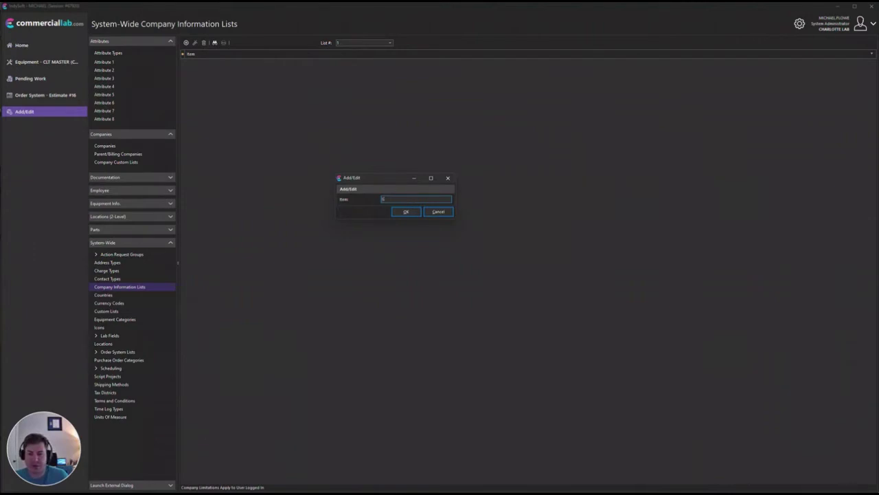
left_click(405, 210)
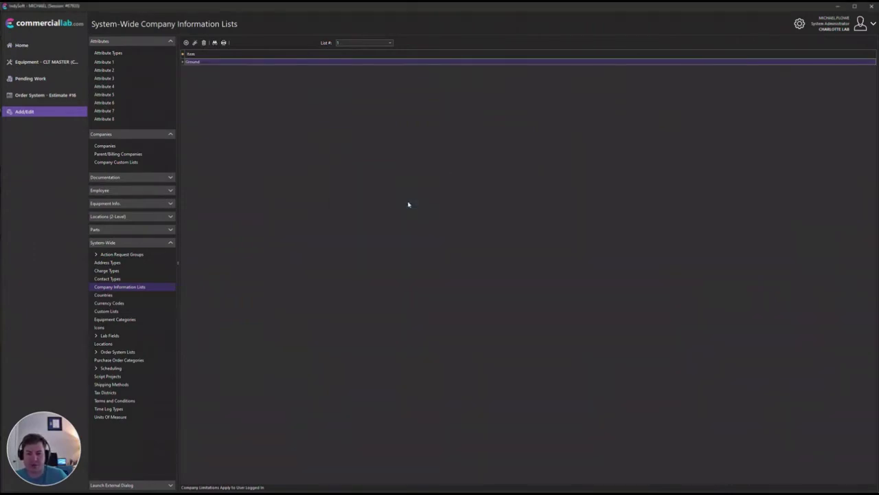
left_click(186, 42)
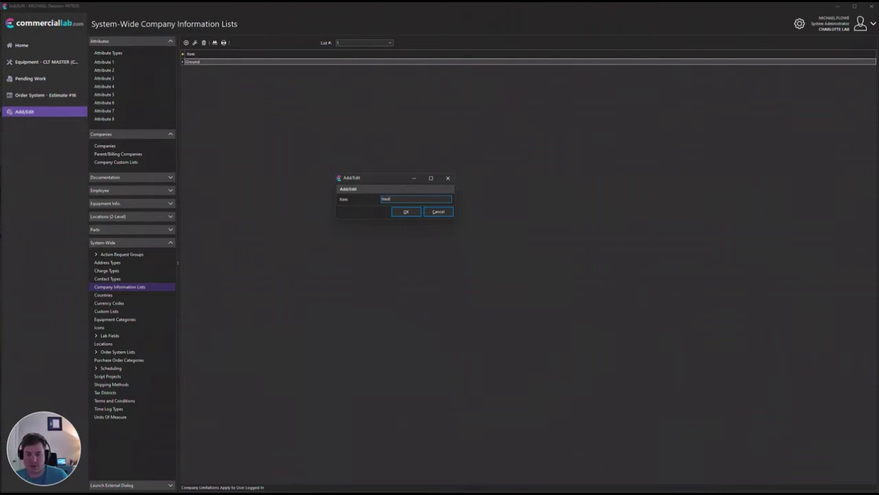
type("Next Day Air")
left_click(406, 210)
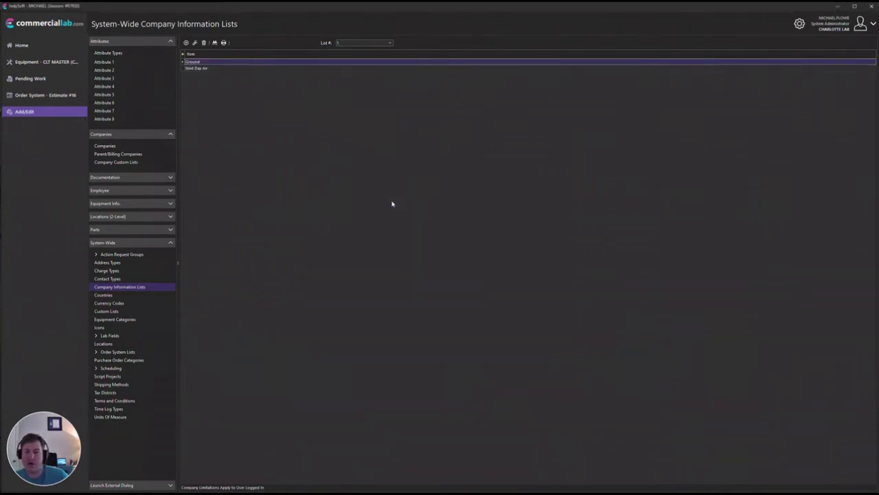
left_click(360, 44)
Step: Add UPS and FedEx as items in company information list 2
left_click(359, 55)
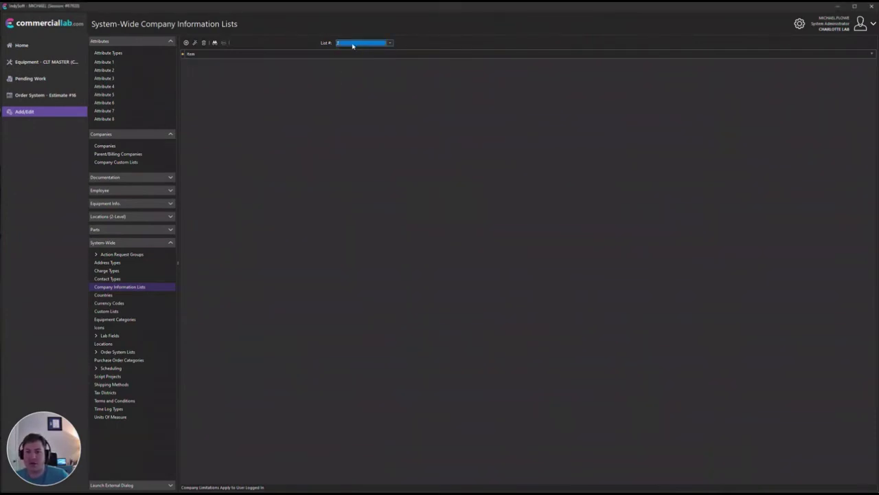
left_click(185, 43)
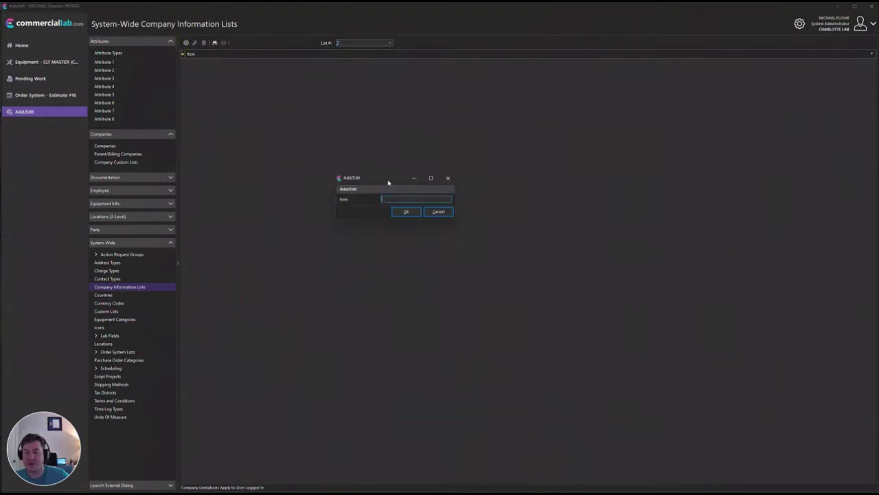
type("UPS")
key("Return")
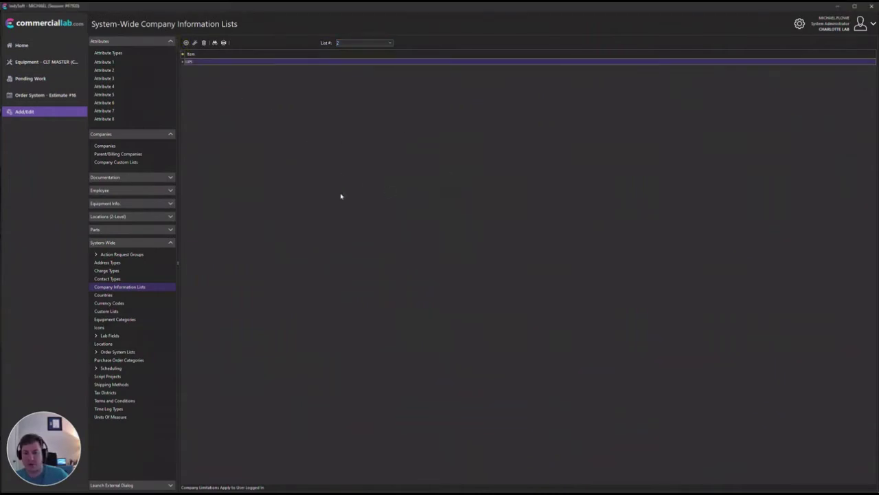
left_click(186, 43)
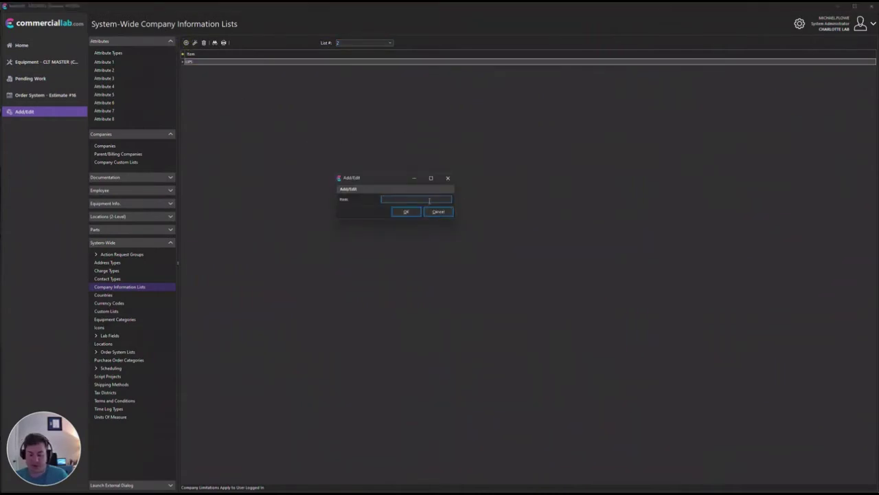
key("Return")
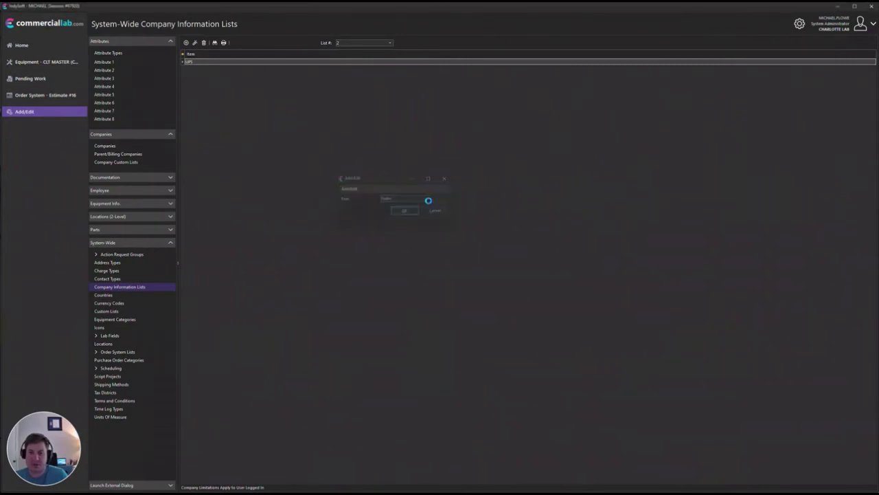
Step: View list 3, then switch back to list 1 showing Ground and Next Day Air
left_click(394, 43)
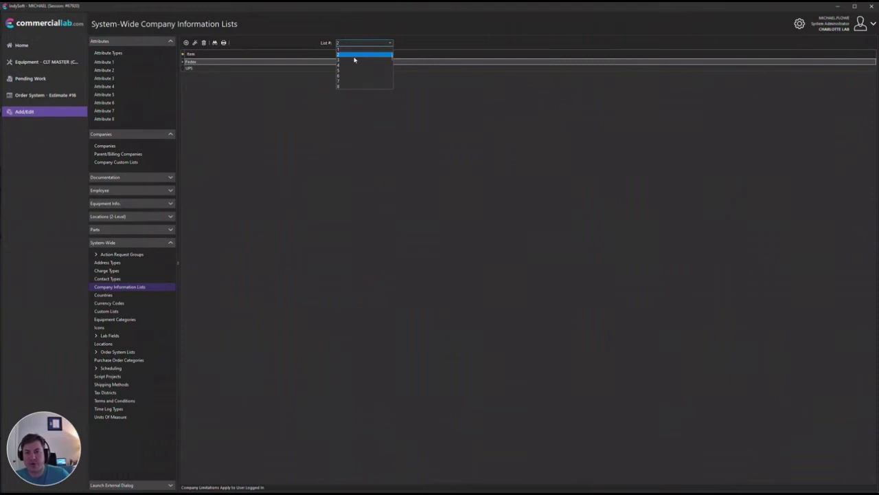
left_click(354, 63)
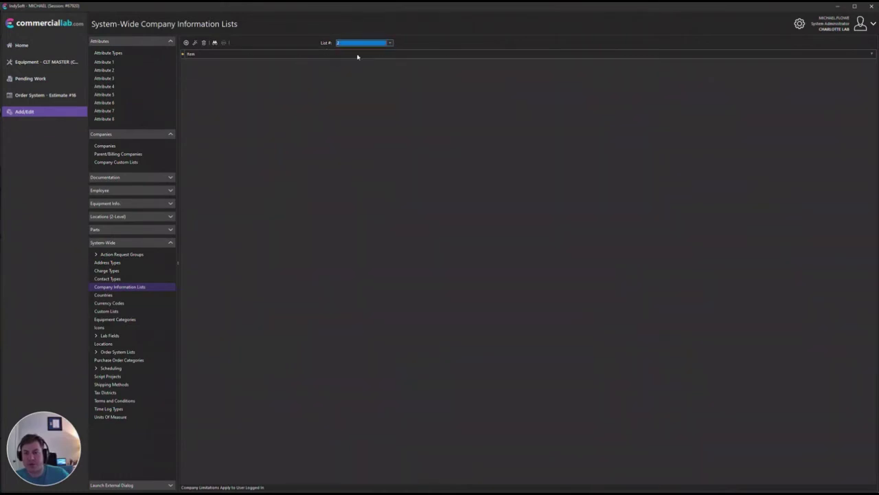
left_click(388, 42)
left_click(375, 50)
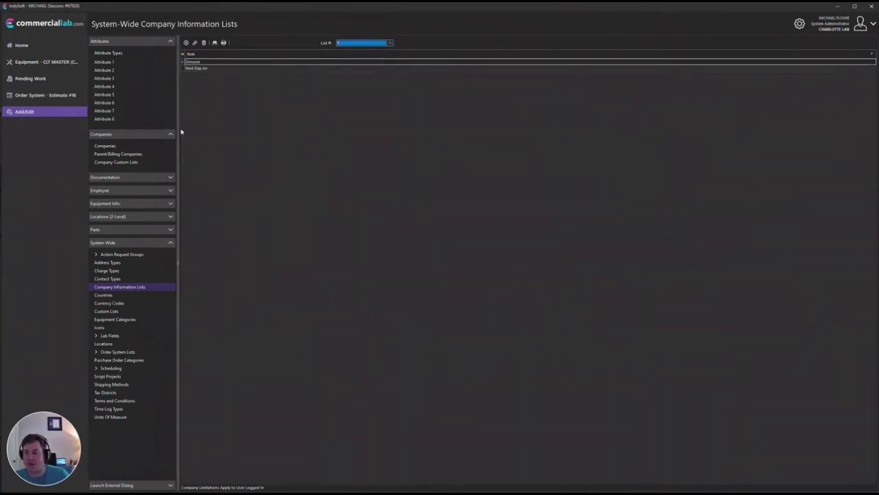
left_click(820, 32)
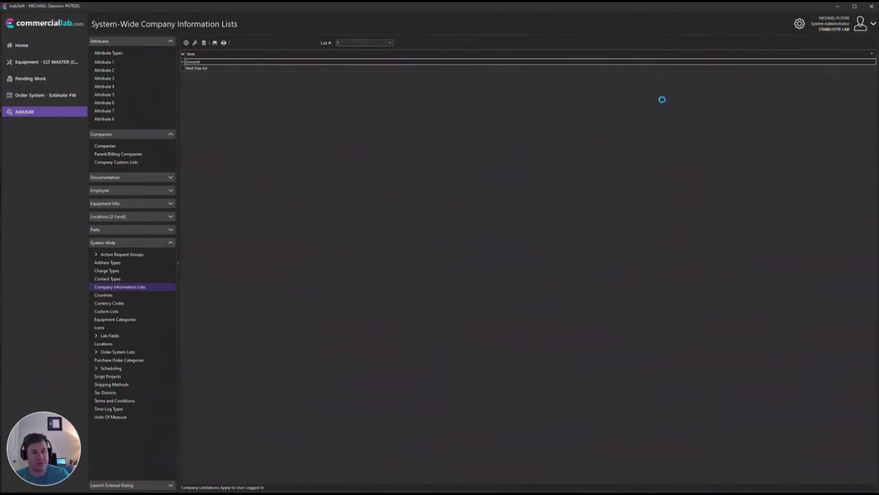
Step: Give ABC COMPANY Shipping Method Ground and Shipping Carrier UPS, then click OK to save
left_click(105, 146)
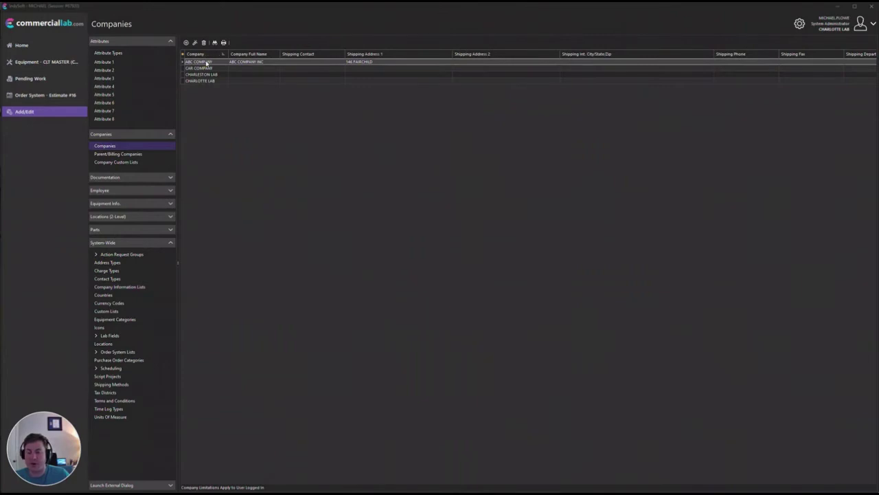
double_click(206, 62)
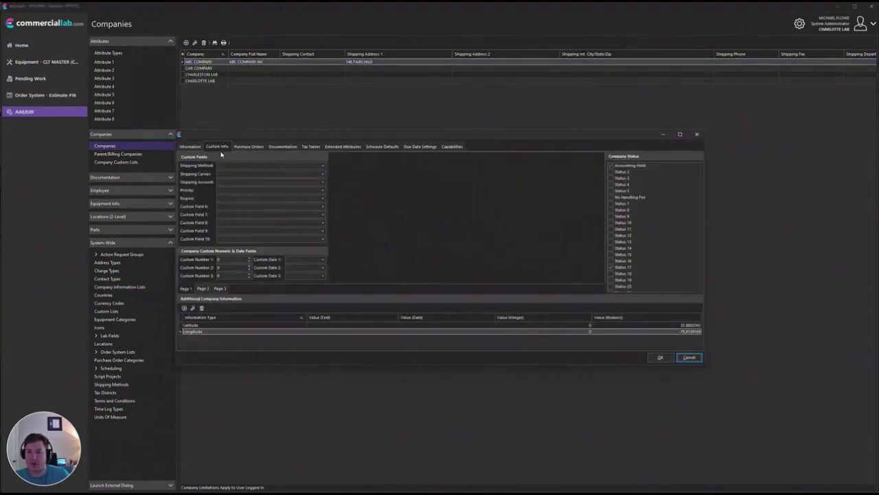
left_click(253, 165)
left_click(322, 167)
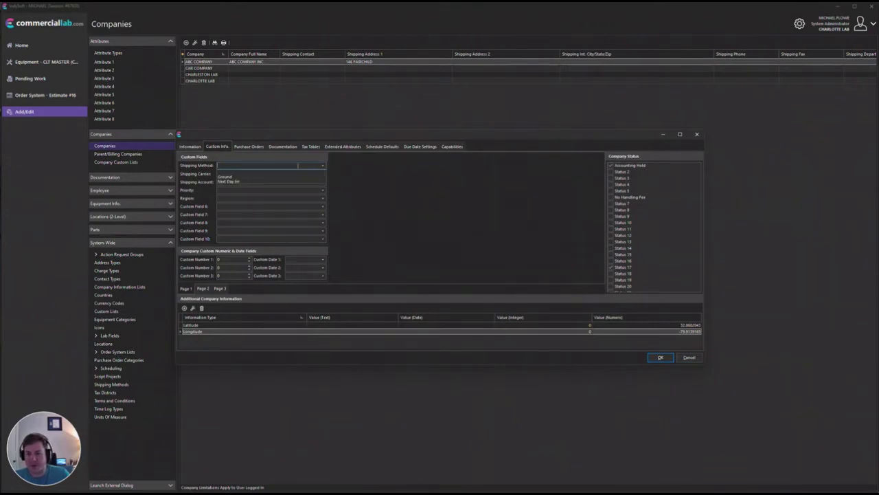
left_click(263, 177)
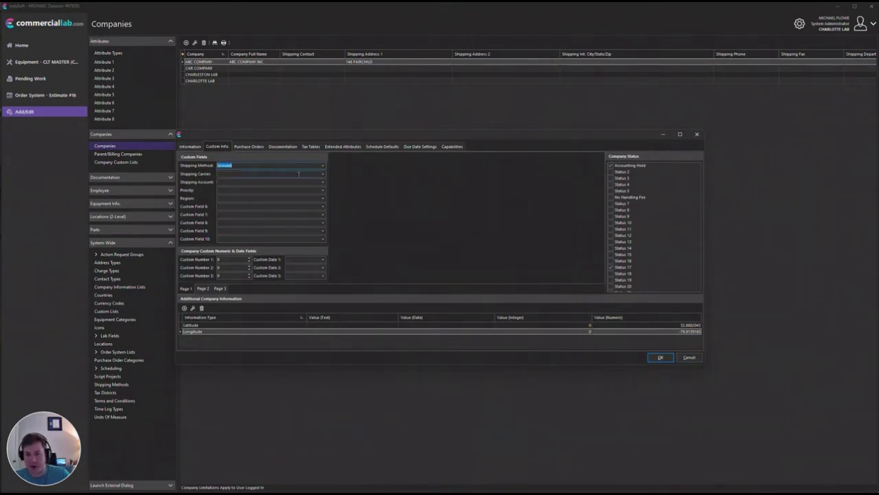
left_click(322, 174)
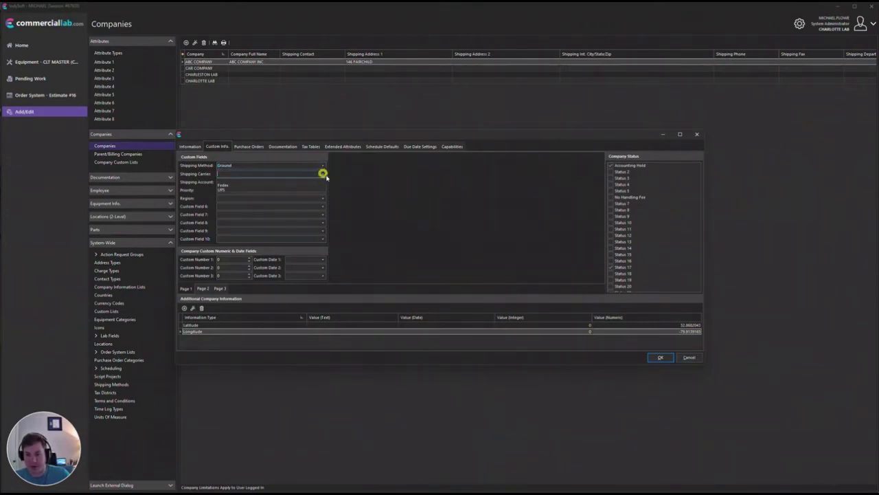
left_click(244, 190)
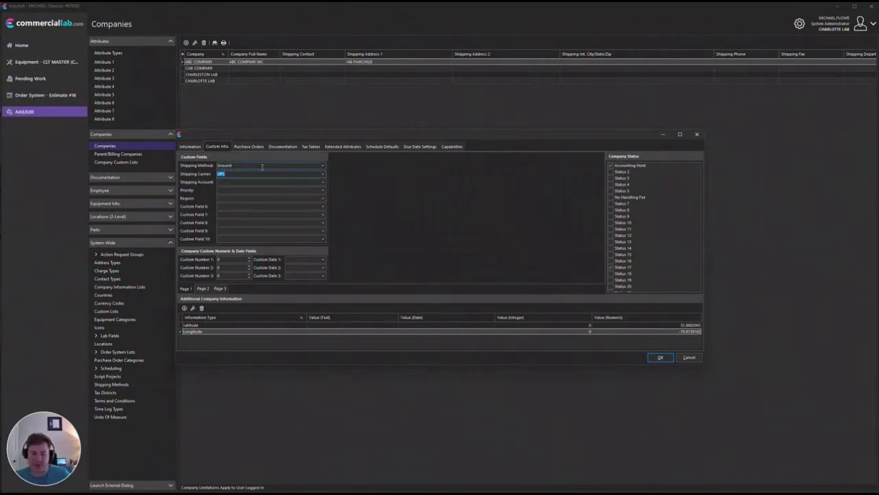
left_click(223, 182)
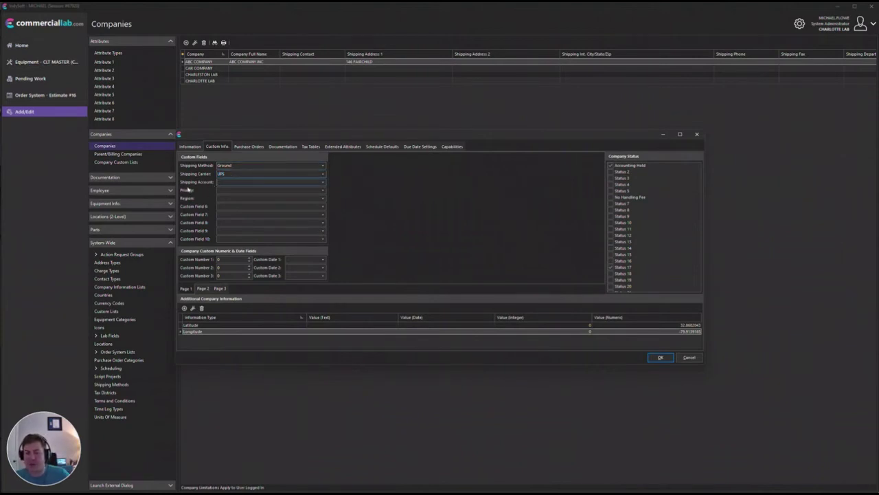
left_click(322, 183)
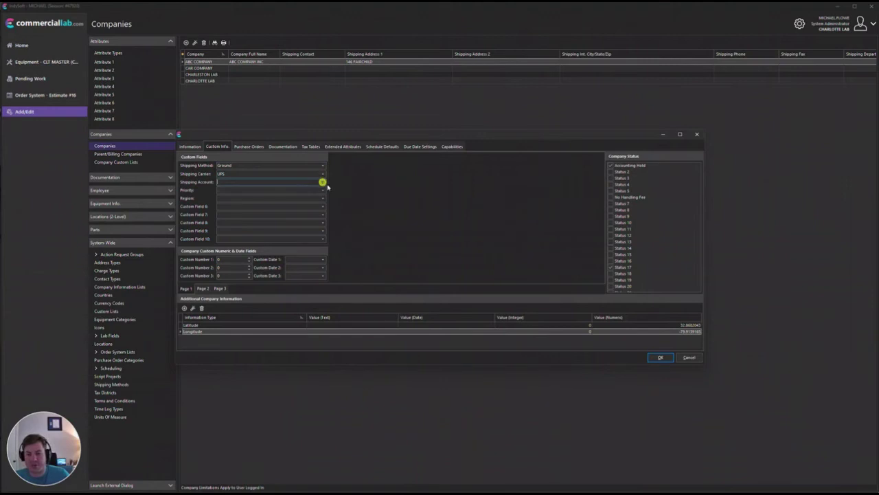
left_click(660, 357)
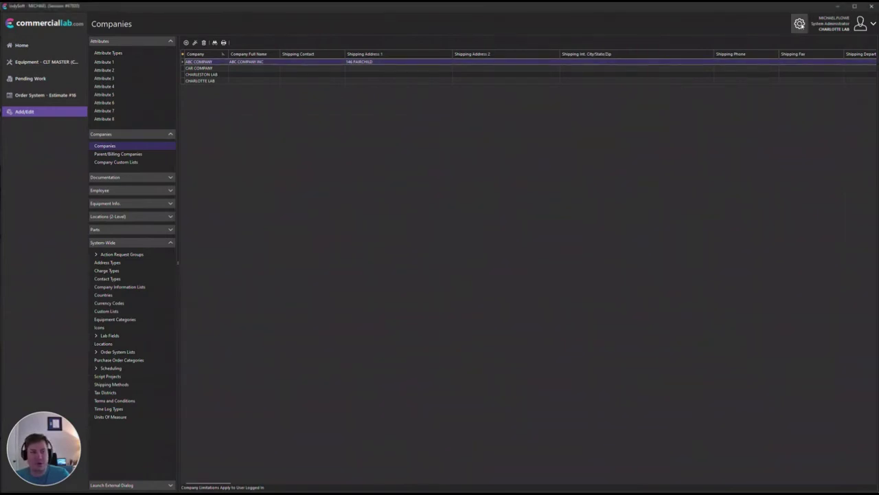
Step: Launch the Profile Manager from the administration tools and sign in
left_click(799, 24)
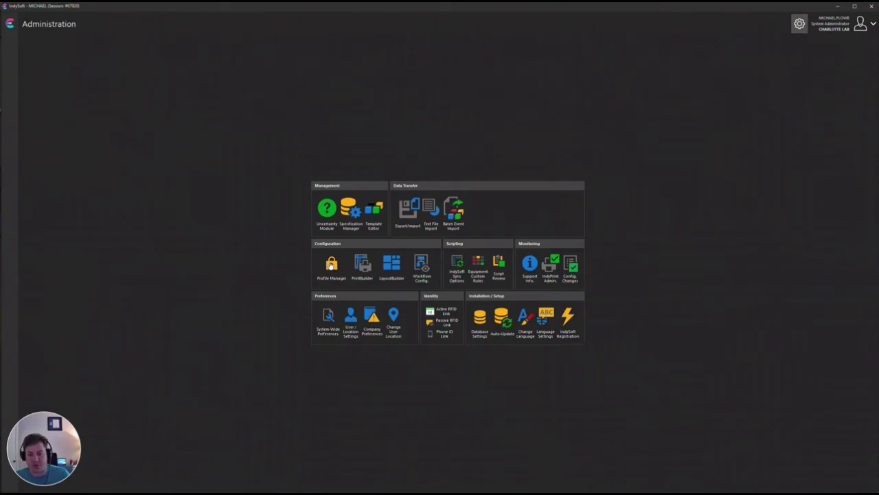
left_click(332, 265)
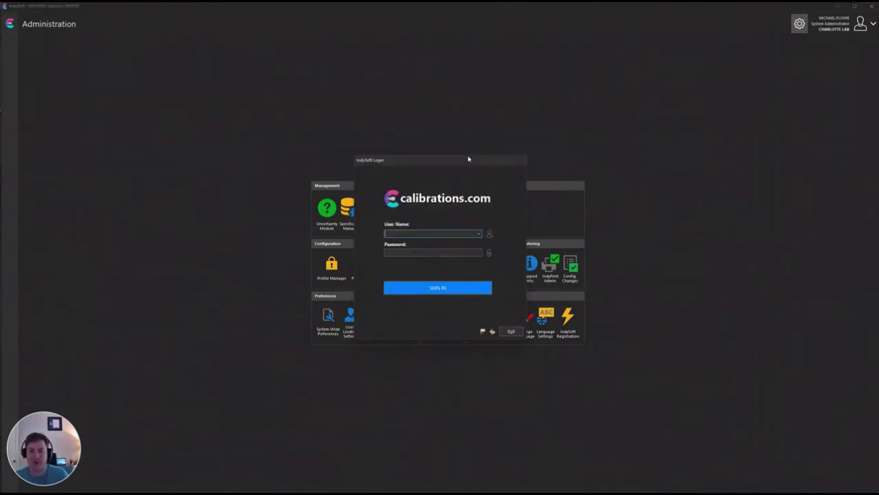
key("Down")
key("Tab")
key("Return")
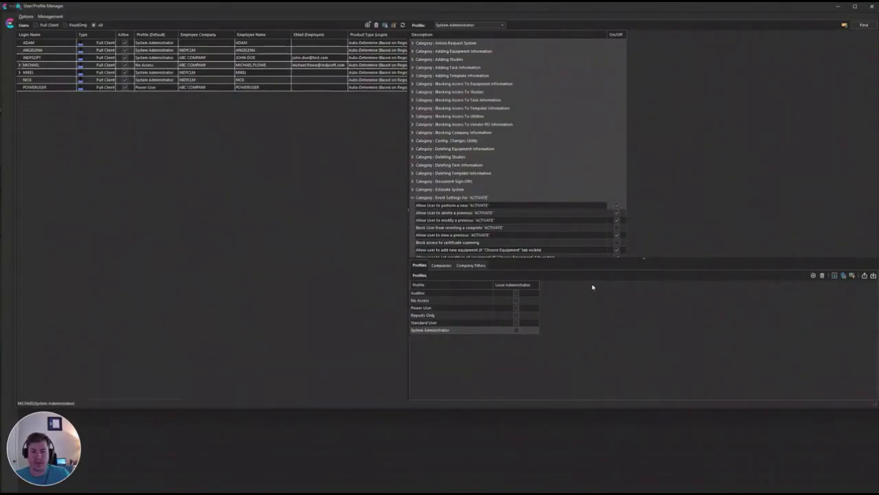
Step: Search the profile settings for 'custom' and expand Validating Company Information
left_click(864, 25)
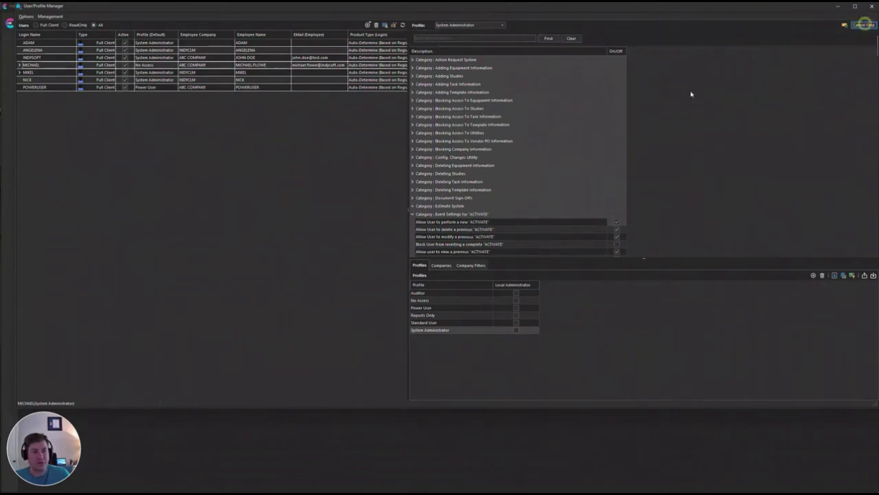
left_click(463, 39)
type("a")
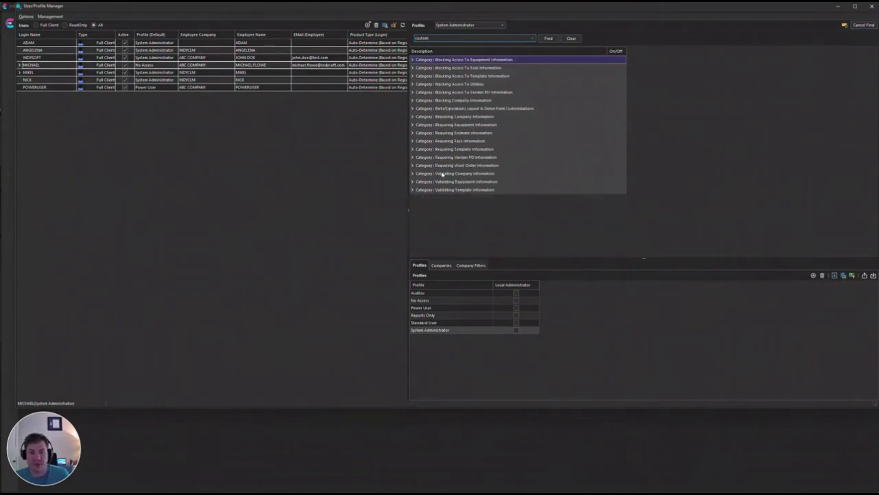
left_click(464, 182)
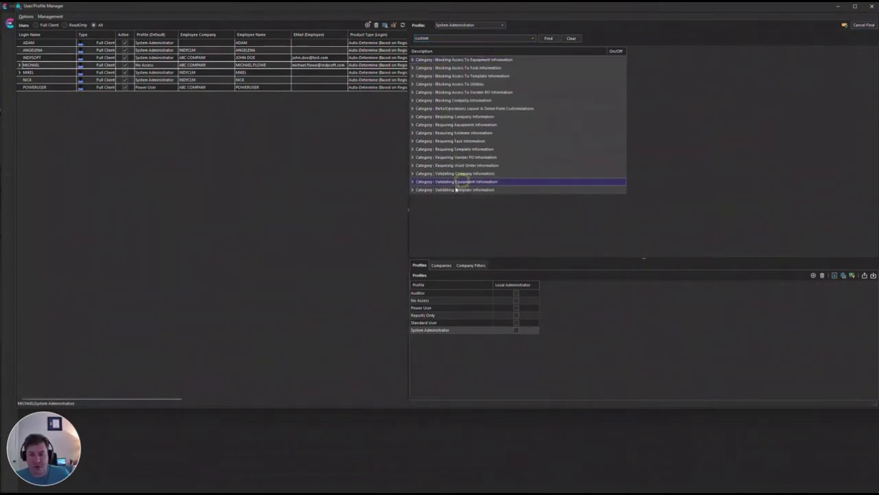
left_click(432, 174)
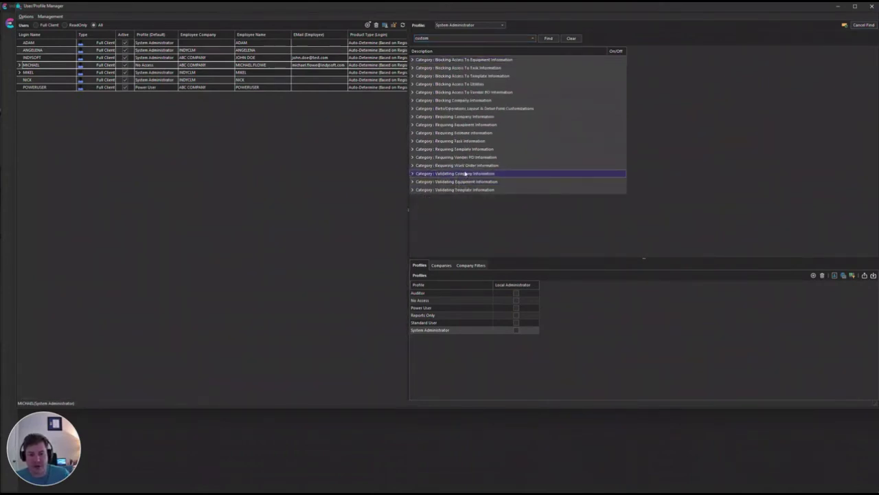
left_click(413, 173)
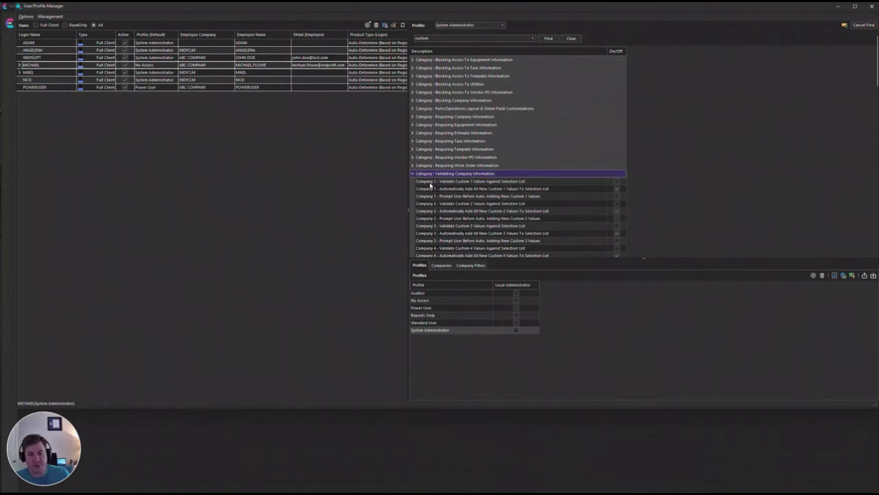
Step: Uncheck 'Company 3 - Automatically Add All New Custom 3 Values To Selection List'
left_click(546, 190)
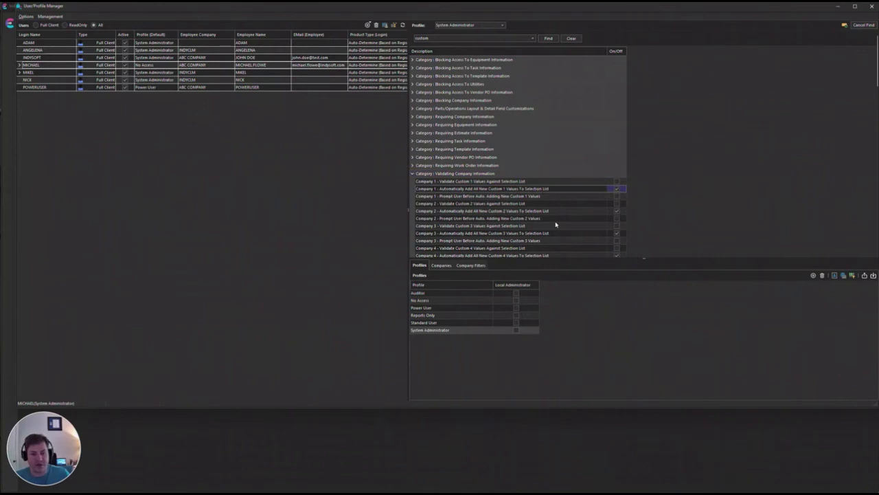
left_click(467, 196)
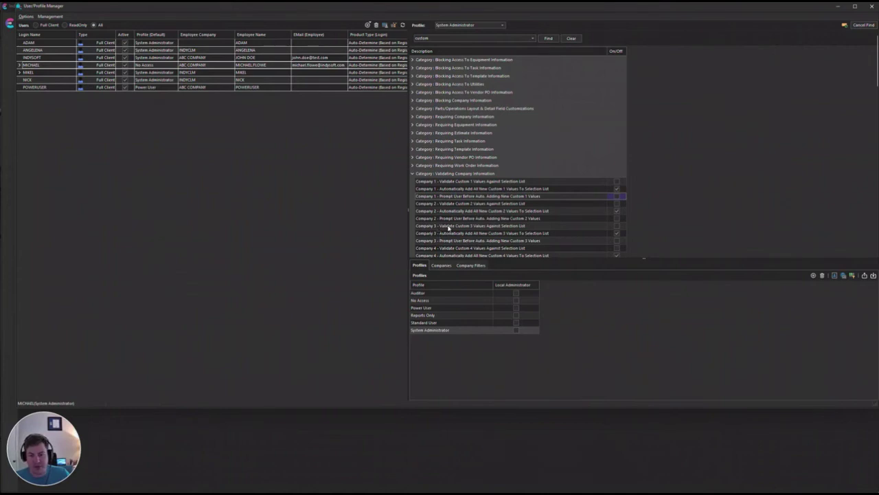
left_click(618, 234)
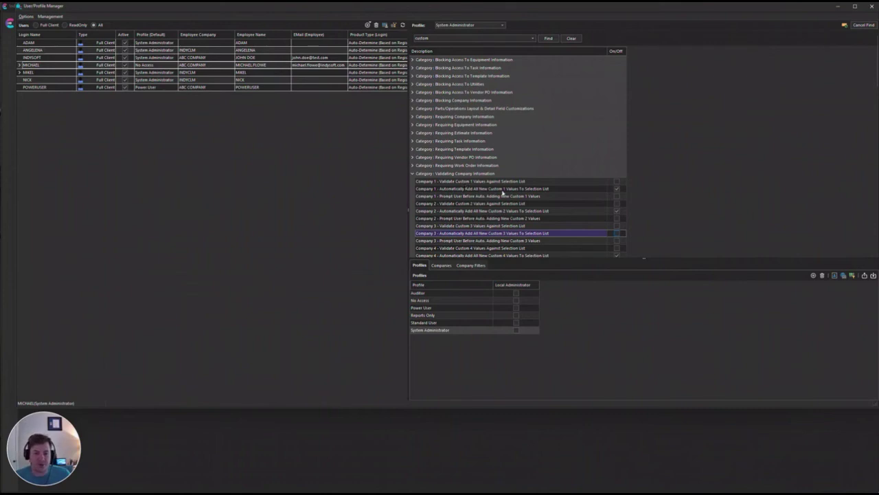
Step: Check 'Company 1 - Validate Custom 1 Values Against Selection List' and uncheck auto-adding new Custom 1 values
left_click(618, 182)
left_click(617, 182)
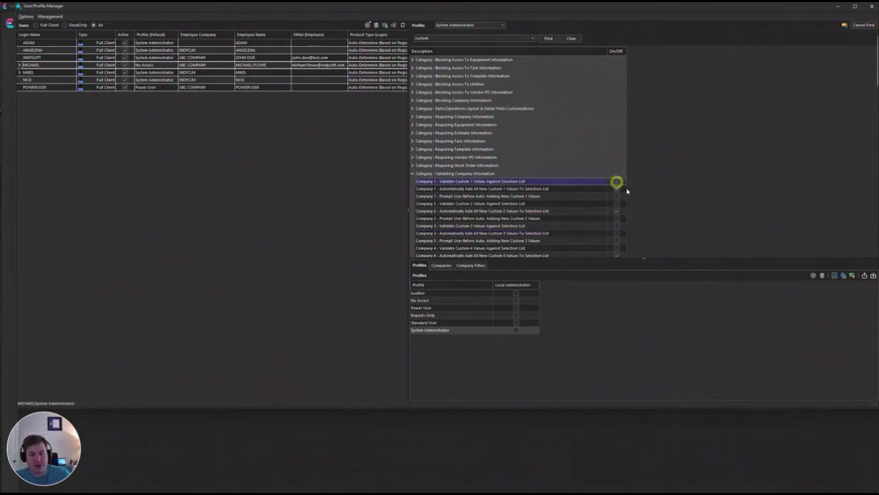
left_click(617, 191)
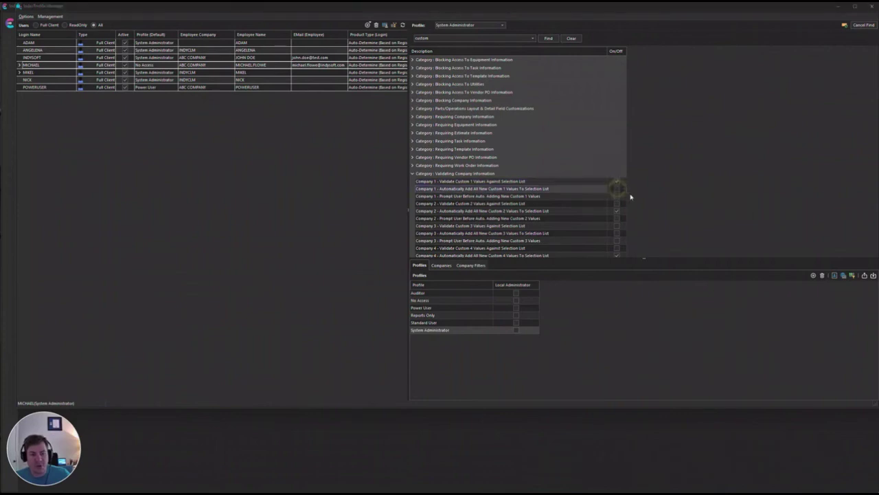